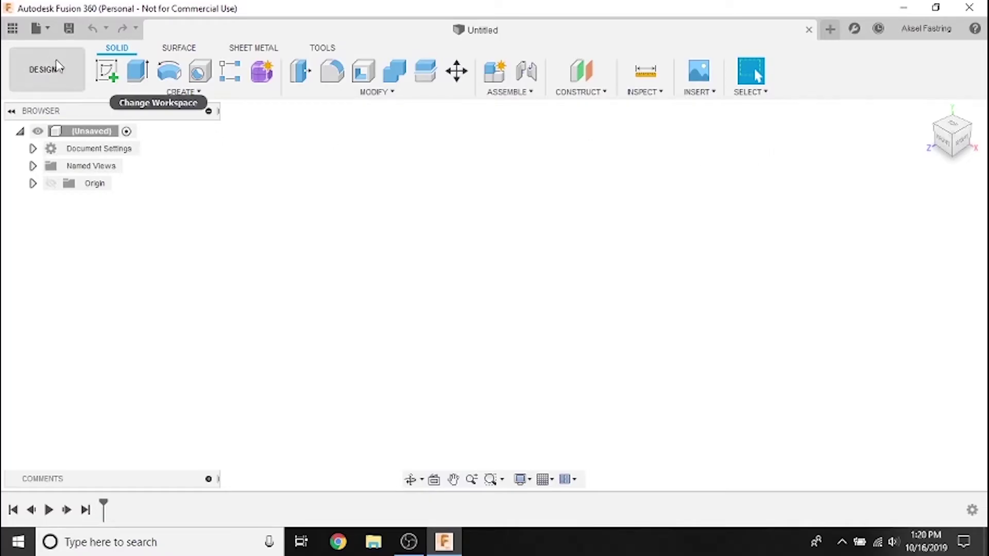
Sketch a 2-point rectangle 4 in tall on the front plane as the plate outline.
{"action": "left_click", "coordinate": [107, 70]}
{"action": "left_click", "coordinate": [509, 248]}
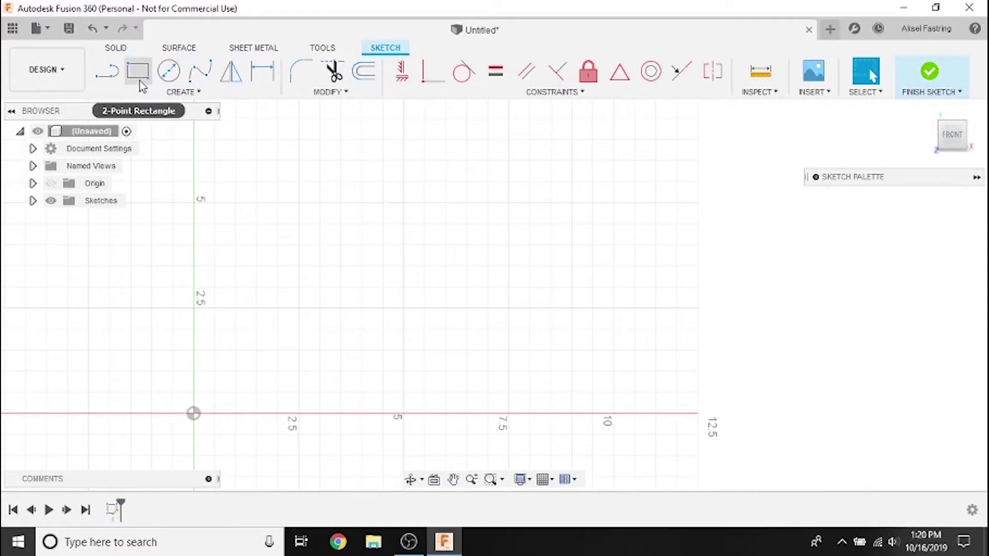
{"action": "left_click", "coordinate": [178, 93]}
{"action": "mouse_move", "coordinate": [125, 125]}
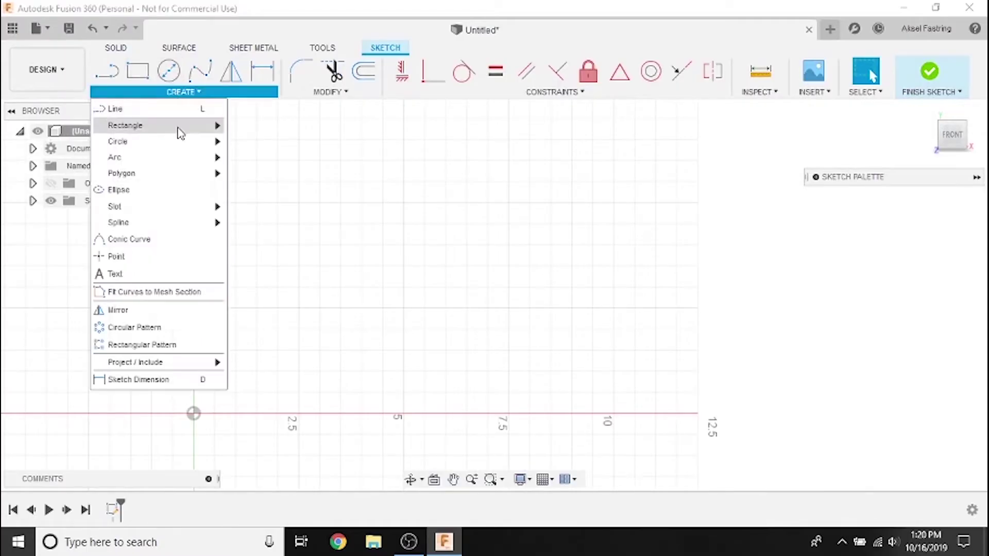
{"action": "left_click", "coordinate": [140, 78]}
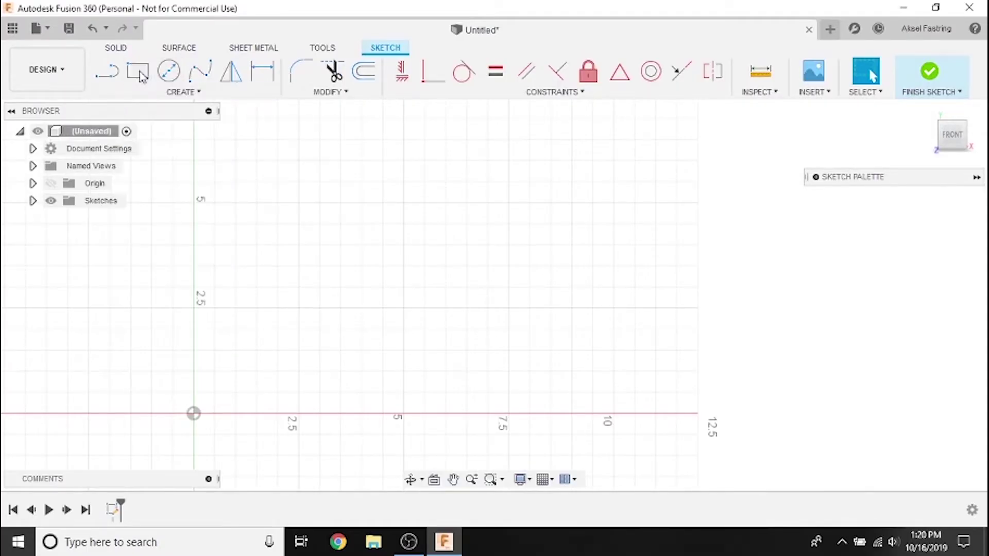
{"action": "left_click", "coordinate": [218, 263]}
{"action": "type", "text": "4"}
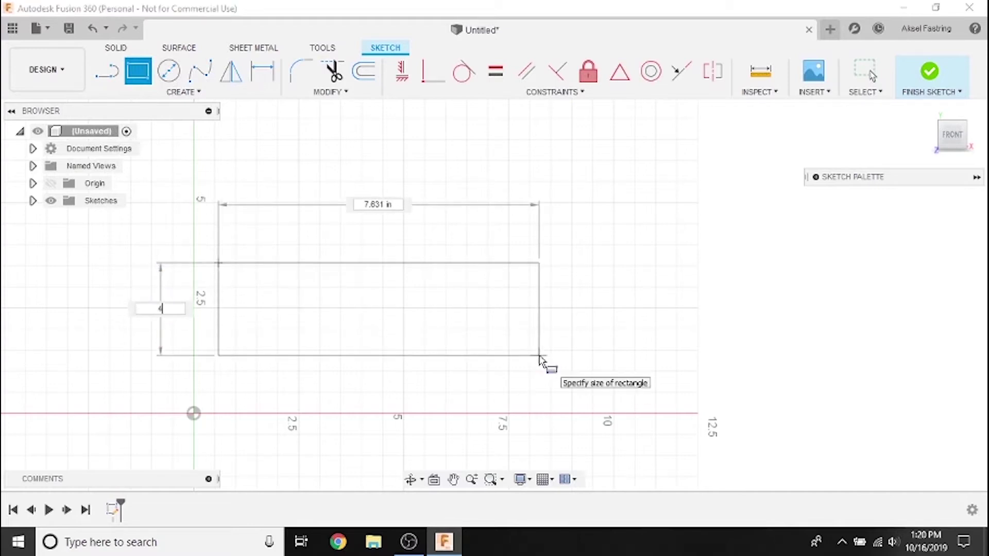
{"action": "key", "text": "Tab"}
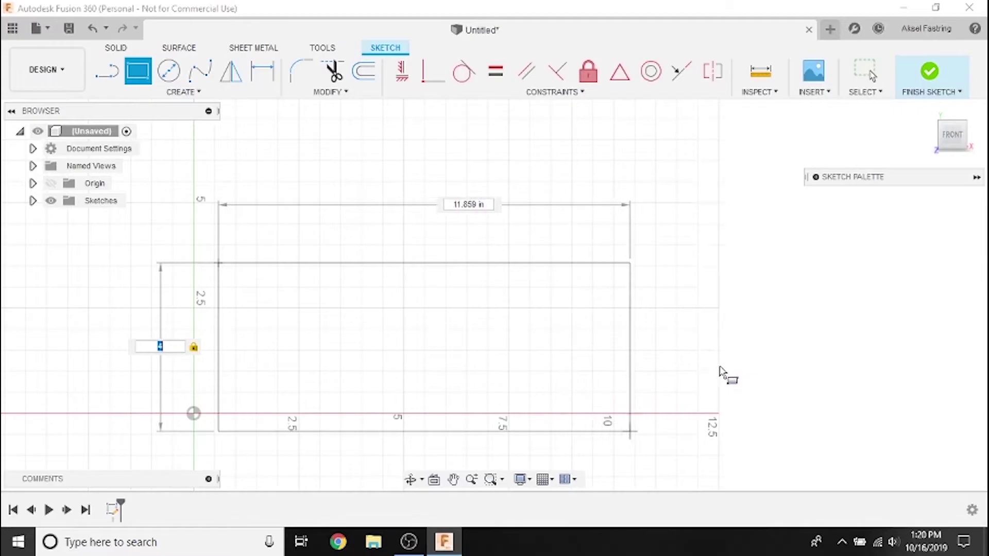
{"action": "left_click", "coordinate": [892, 381]}
{"action": "middle_click_drag", "start_coordinate": [731, 235], "coordinate": [657, 178]}
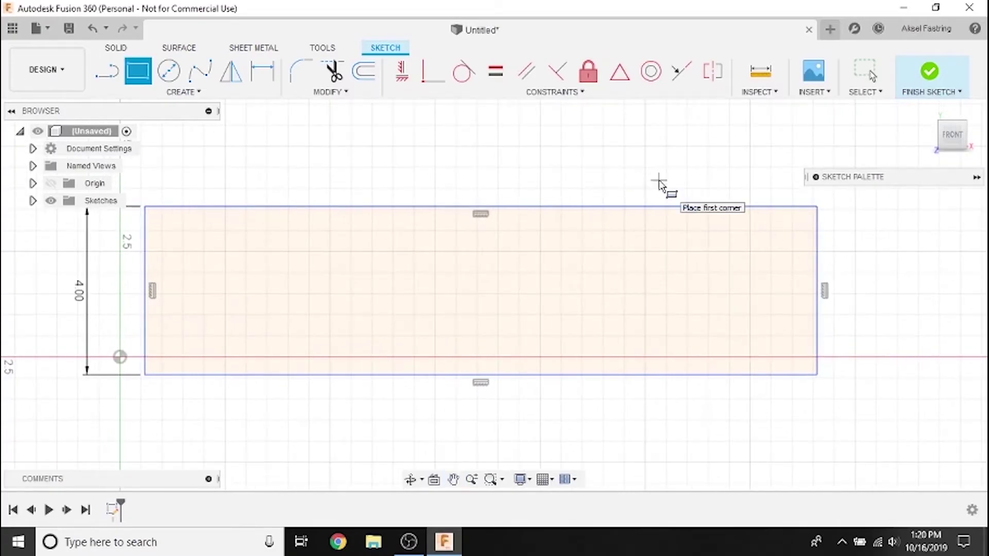
Place 'LANGMUIR SYSTEMS' sketch text at 1.5 in height, centred across the rectangle.
{"action": "left_click", "coordinate": [198, 92]}
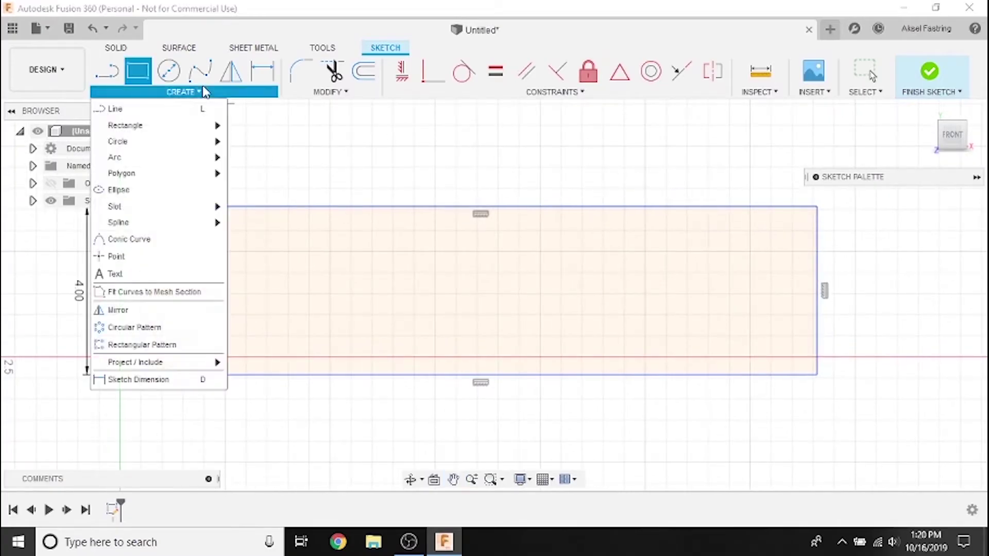
{"action": "left_click", "coordinate": [193, 278]}
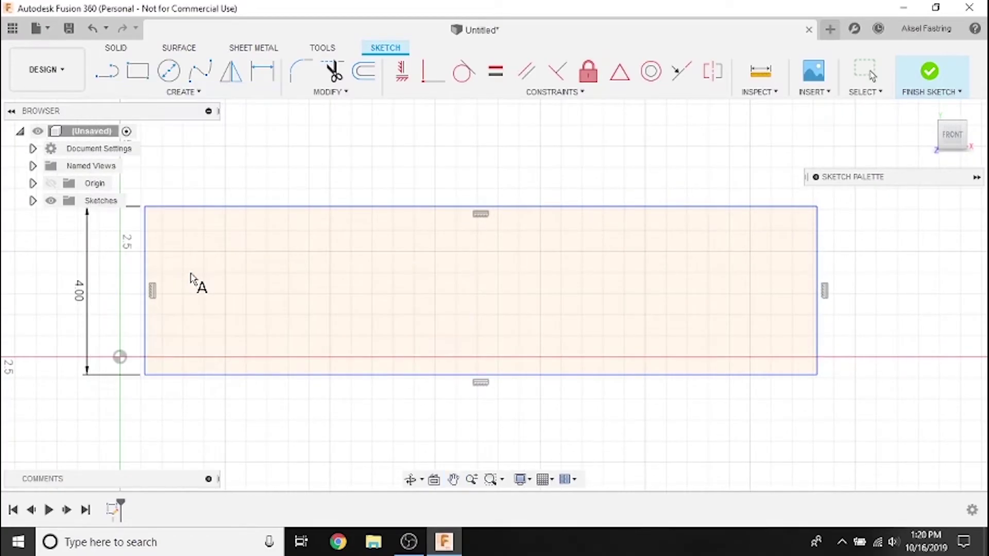
{"action": "left_click", "coordinate": [180, 352]}
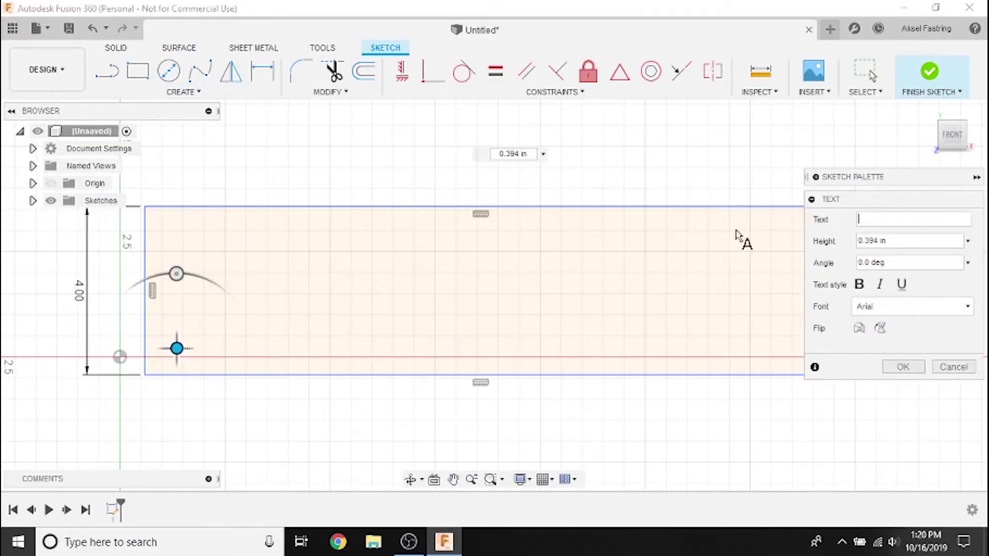
{"action": "type", "text": "LANGMUIR "}
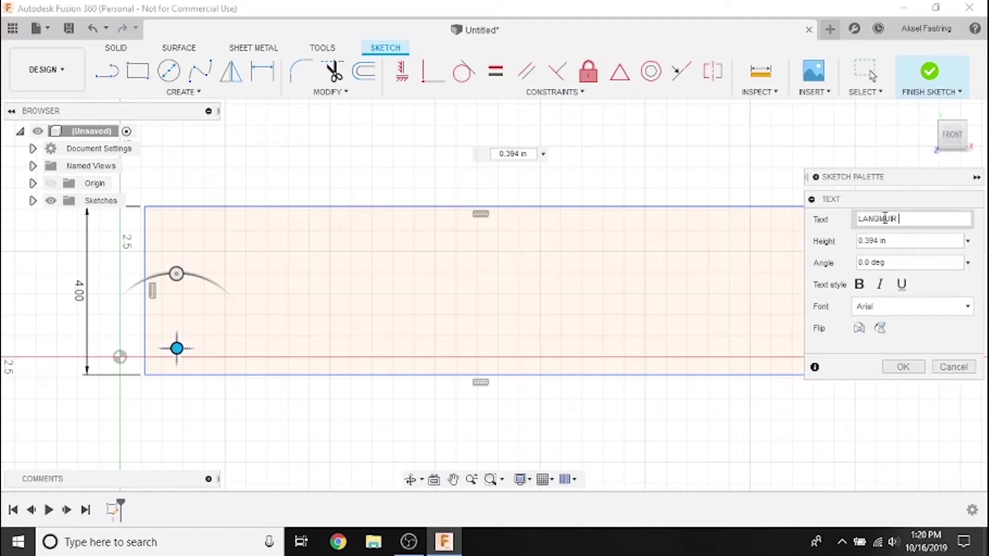
{"action": "type", "text": "SYSTEMS"}
{"action": "left_click", "coordinate": [898, 240]}
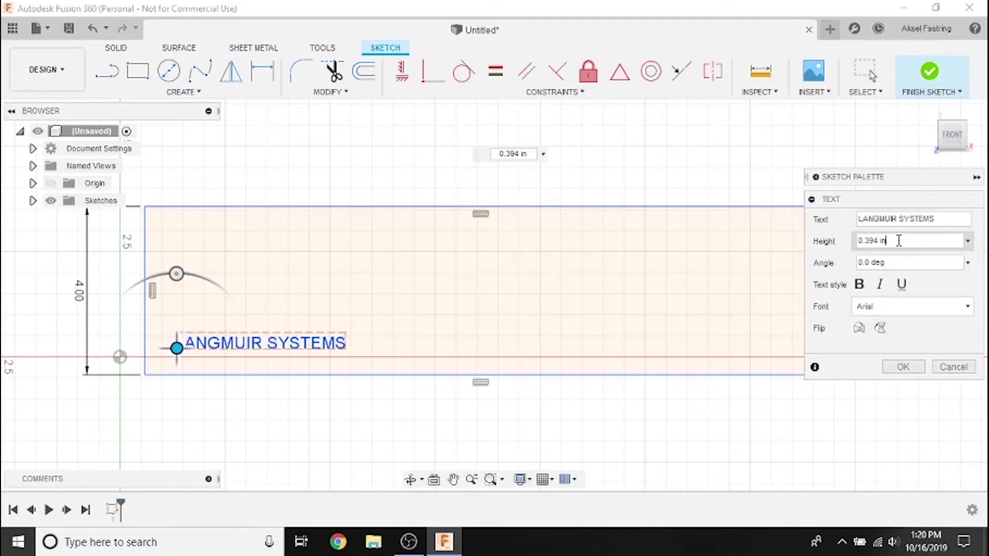
{"action": "left_click_drag", "start_coordinate": [881, 240], "coordinate": [854, 246]}
{"action": "middle_click_drag", "start_coordinate": [704, 160], "coordinate": [635, 179]}
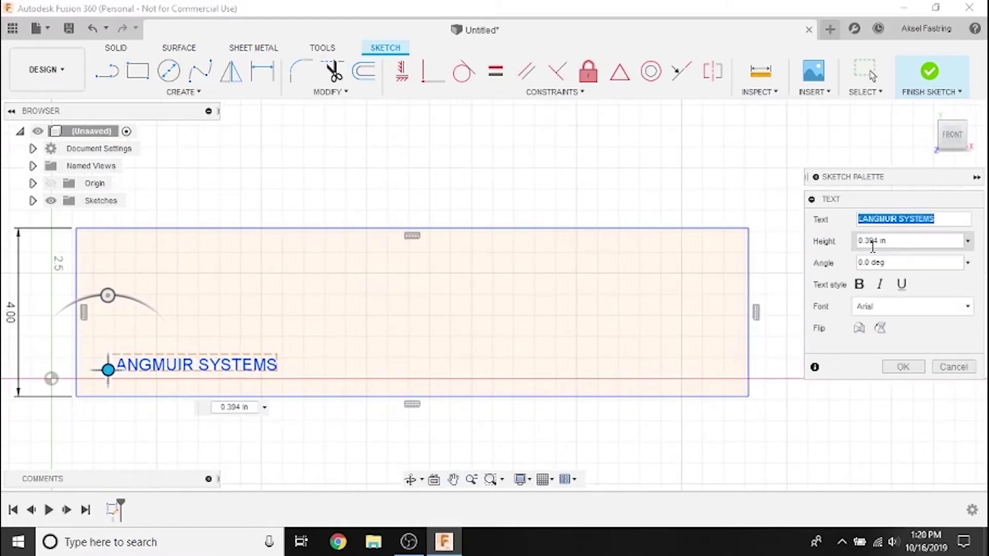
{"action": "left_click", "coordinate": [904, 241]}
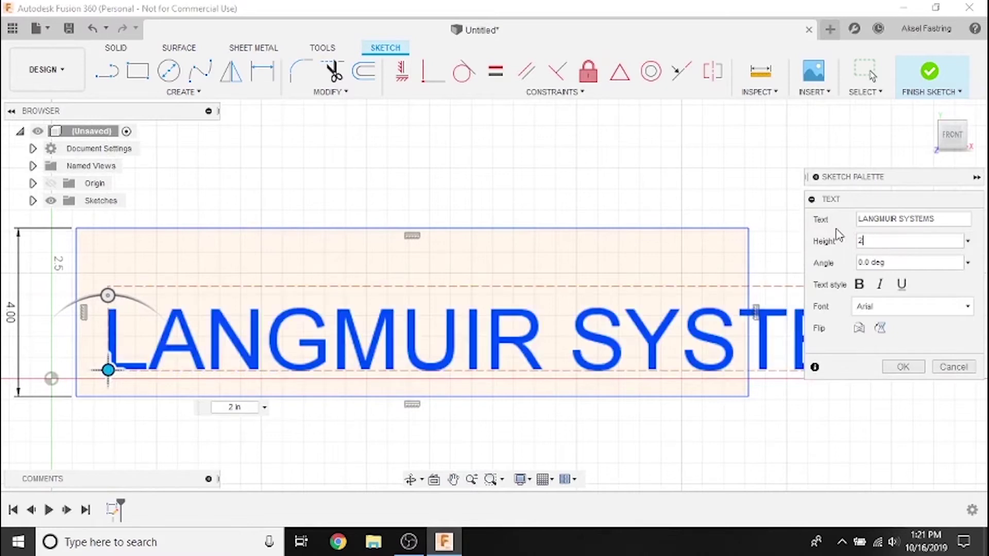
{"action": "type", "text": "1.5"}
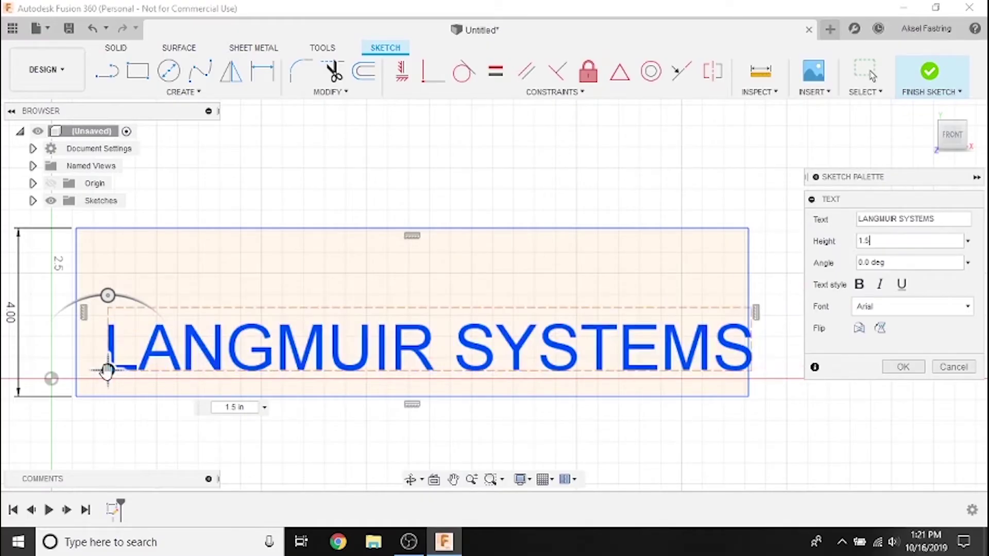
{"action": "left_click_drag", "start_coordinate": [107, 370], "coordinate": [91, 348]}
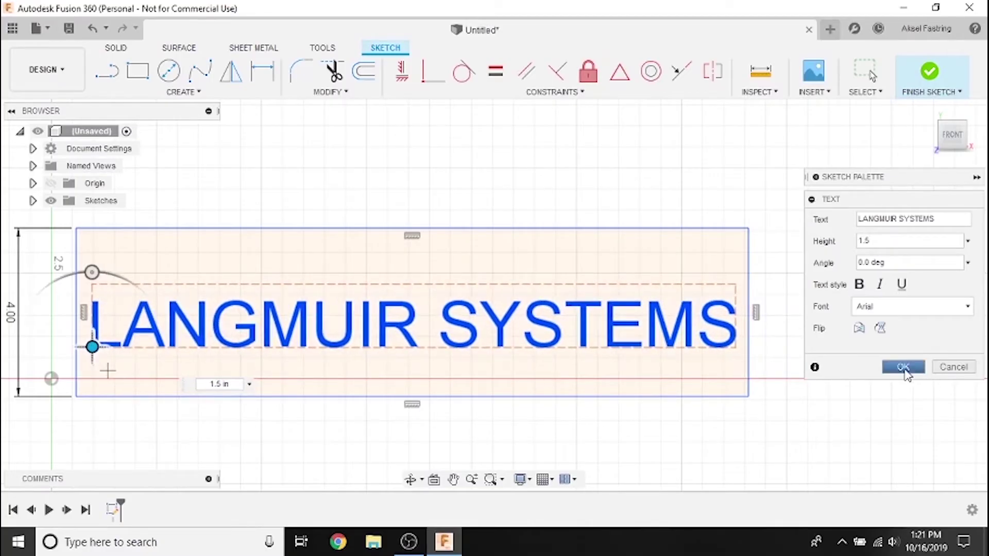
Commit the text, recentre the plate, and window-select the LANGMUIR SYSTEMS text.
{"action": "left_click", "coordinate": [904, 366]}
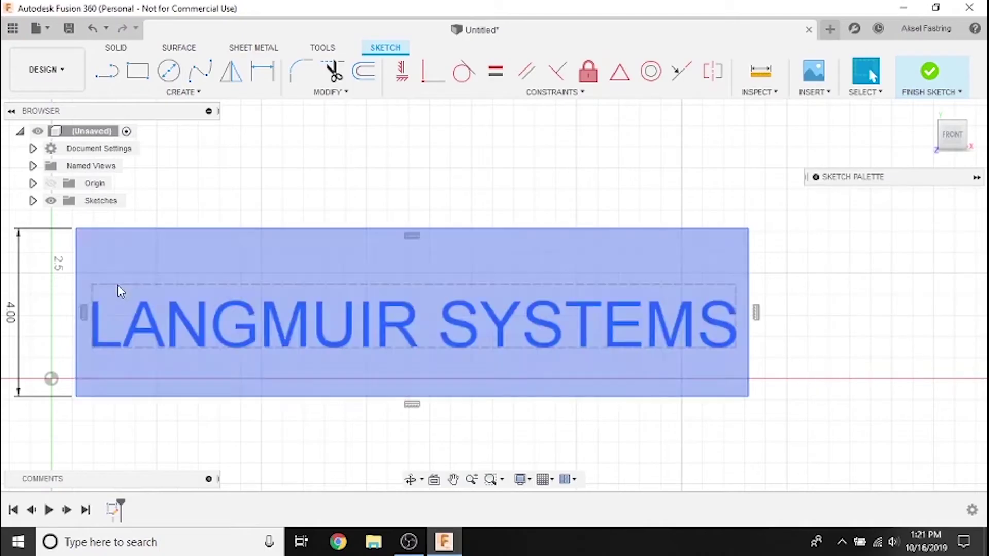
{"action": "middle_click_drag", "start_coordinate": [240, 185], "coordinate": [360, 183]}
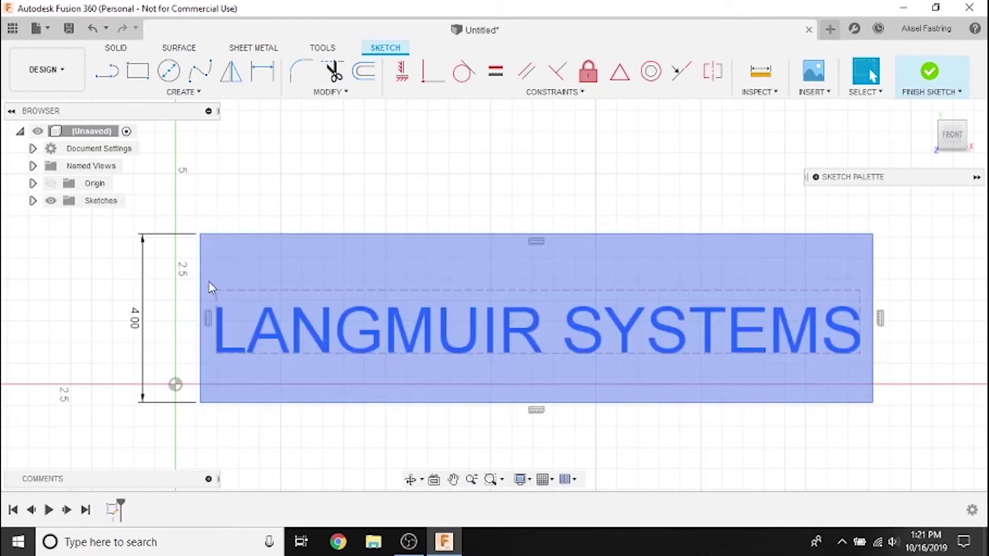
{"action": "left_click_drag", "start_coordinate": [211, 275], "coordinate": [863, 382]}
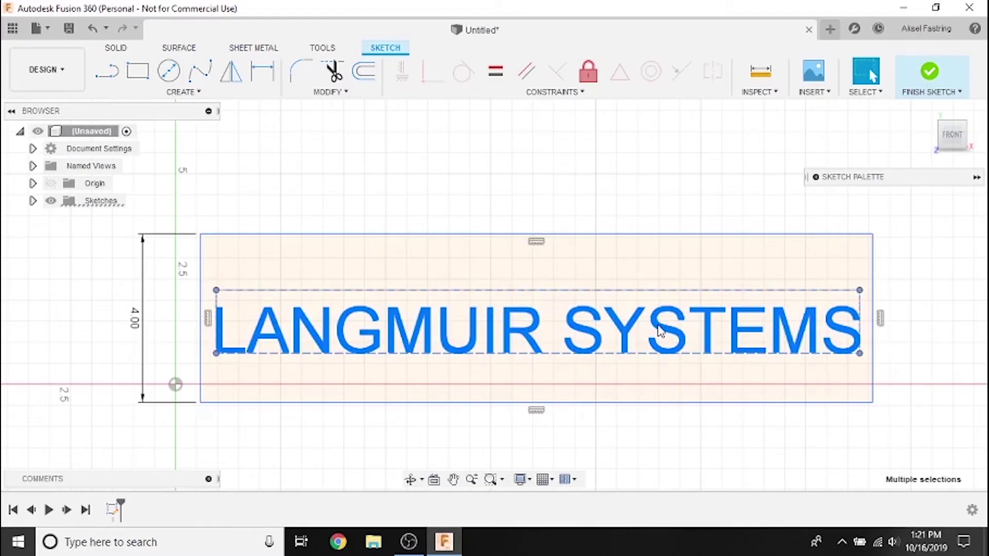
Explode the LANGMUIR SYSTEMS text into letter outlines and zoom in to check them.
{"action": "right_click", "coordinate": [660, 330]}
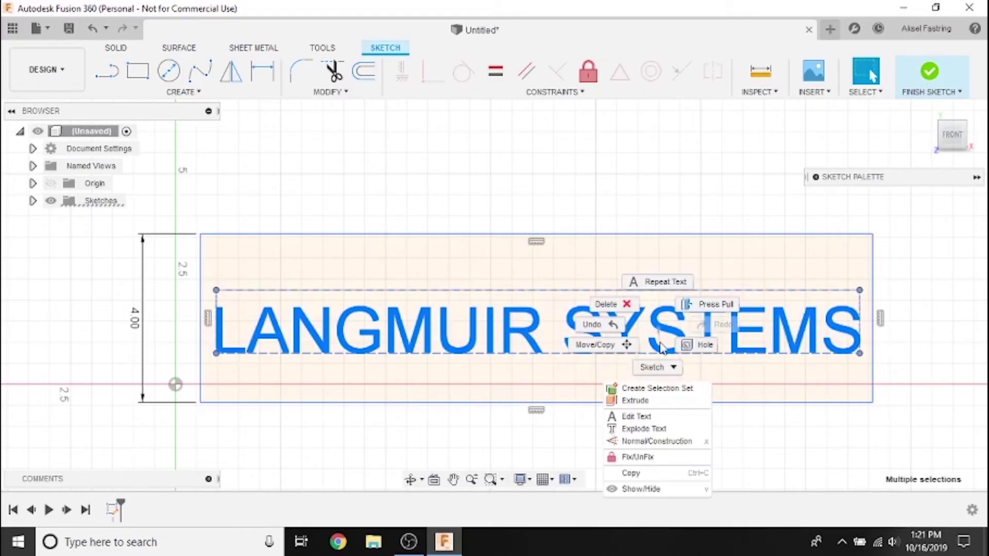
{"action": "left_click", "coordinate": [672, 430]}
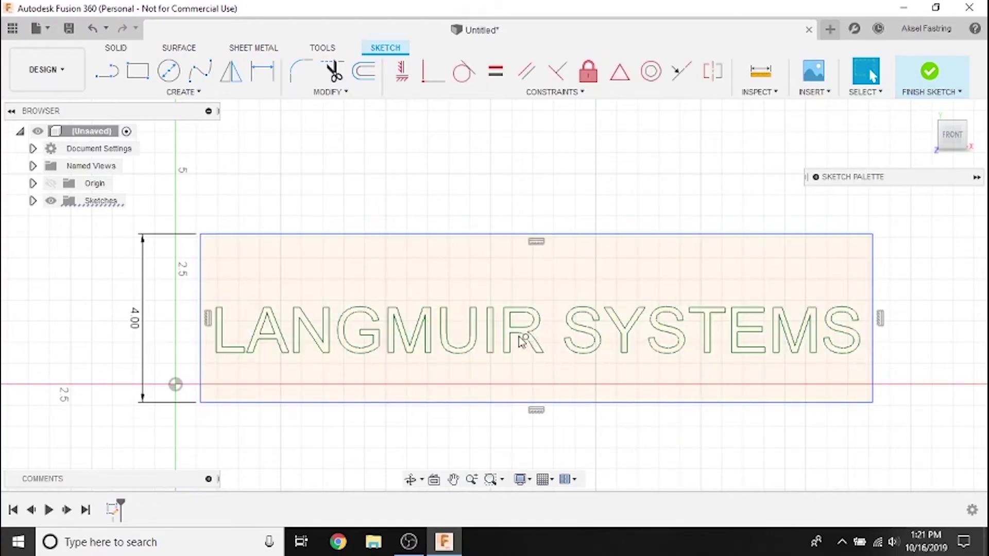
{"action": "scroll", "coordinate": [586, 360], "scroll_direction": "up", "scroll_amount": 5}
{"action": "scroll", "coordinate": [600, 336], "scroll_direction": "up", "scroll_amount": 4}
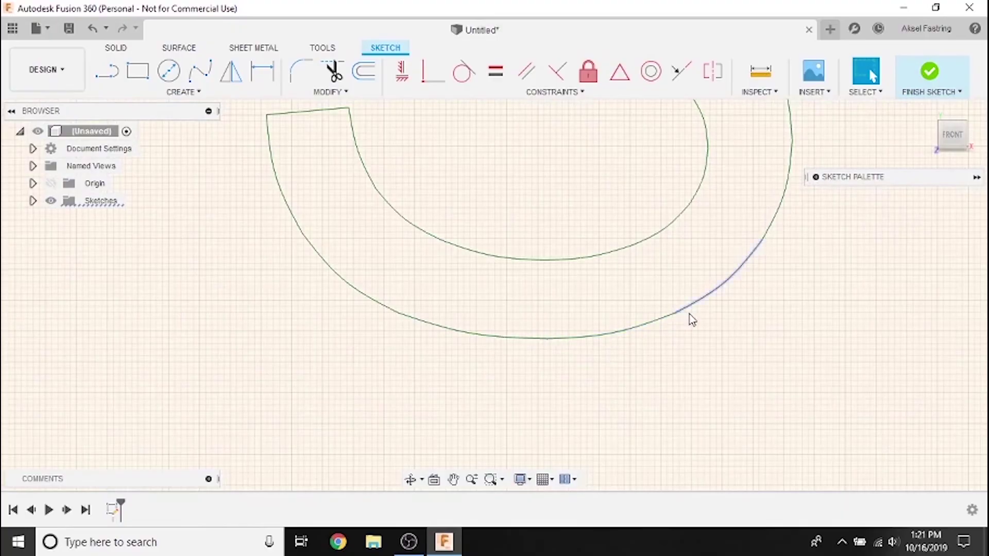
{"action": "scroll", "coordinate": [675, 314], "scroll_direction": "down", "scroll_amount": 3}
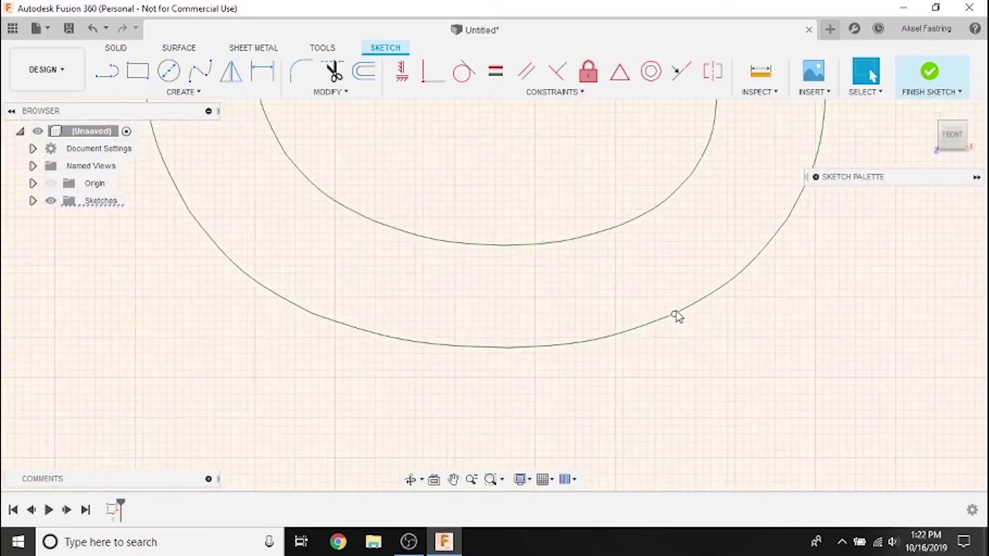
{"action": "scroll", "coordinate": [680, 305], "scroll_direction": "down", "scroll_amount": 5}
{"action": "scroll", "coordinate": [681, 305], "scroll_direction": "down", "scroll_amount": 5}
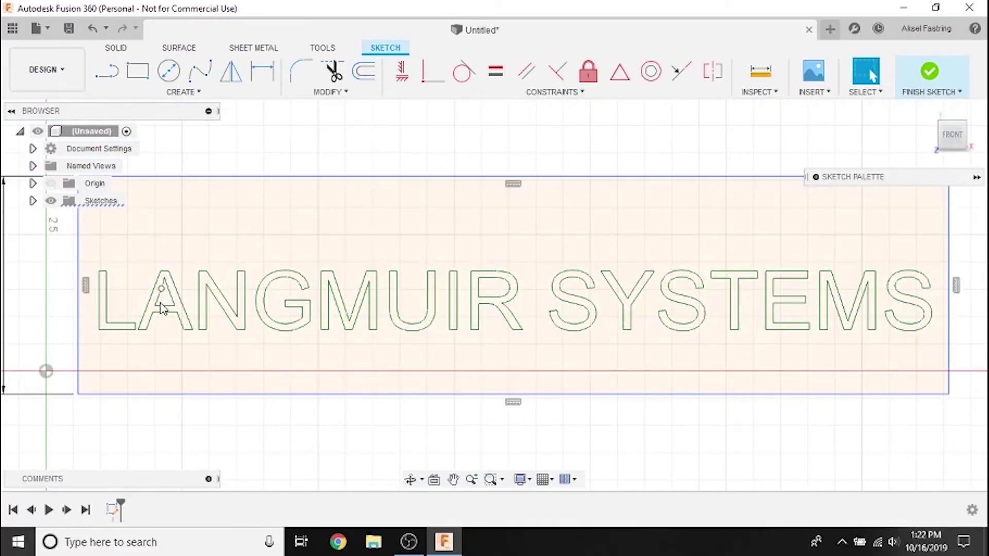
Extrude the plate profile 0.125 in, orbit to view it, then undo the extrusion.
{"action": "left_click", "coordinate": [389, 228]}
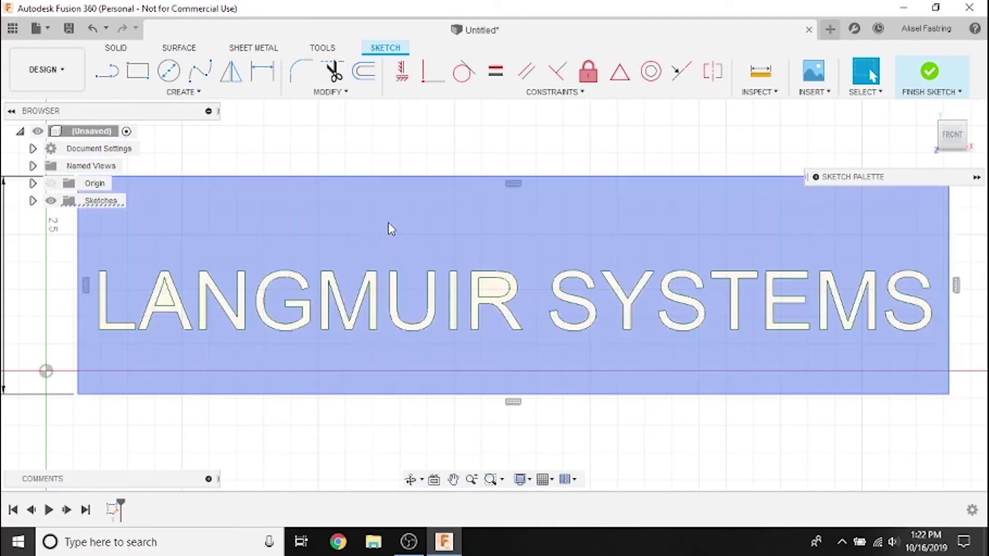
{"action": "right_click", "coordinate": [427, 231]}
{"action": "left_click", "coordinate": [404, 292]}
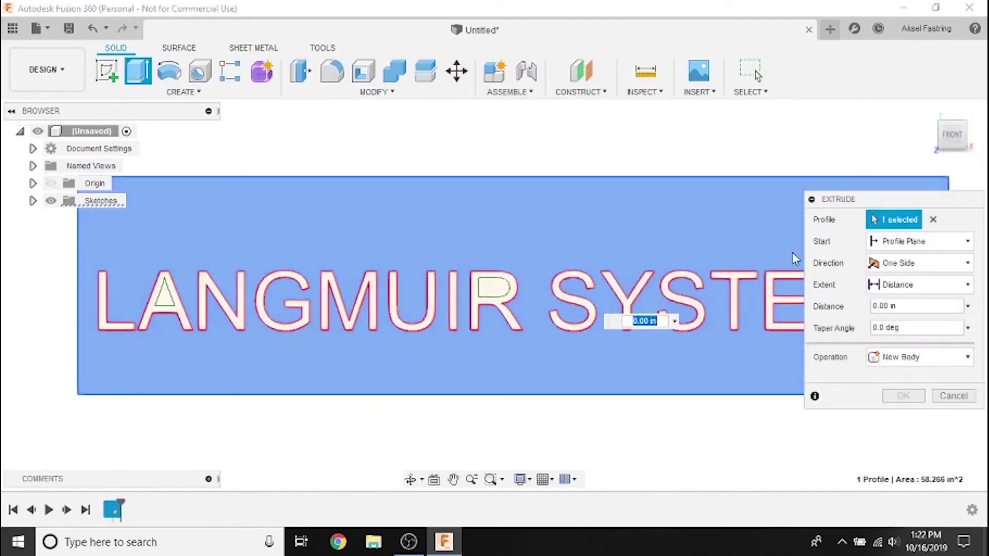
{"action": "type", "text": ".125"}
{"action": "key", "text": "Return"}
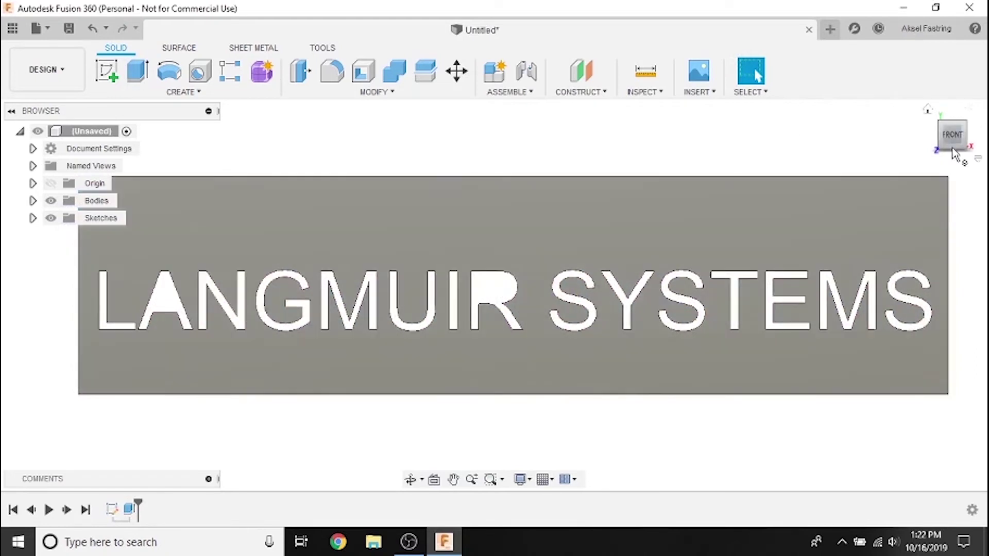
{"action": "middle_click_drag", "start_coordinate": [494, 295], "coordinate": [520, 281], "text": "shift"}
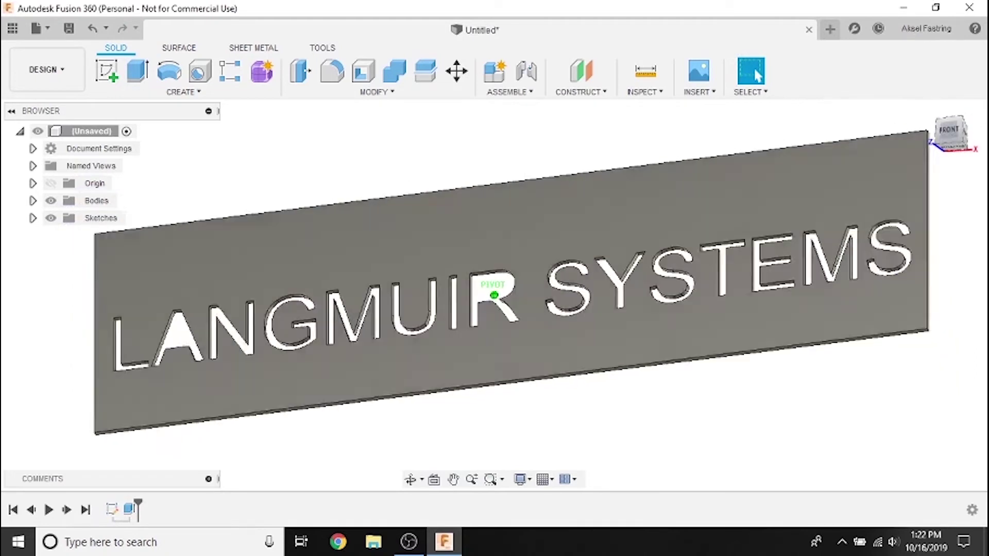
{"action": "key", "text": "ctrl+z"}
{"action": "key", "text": "ctrl+z"}
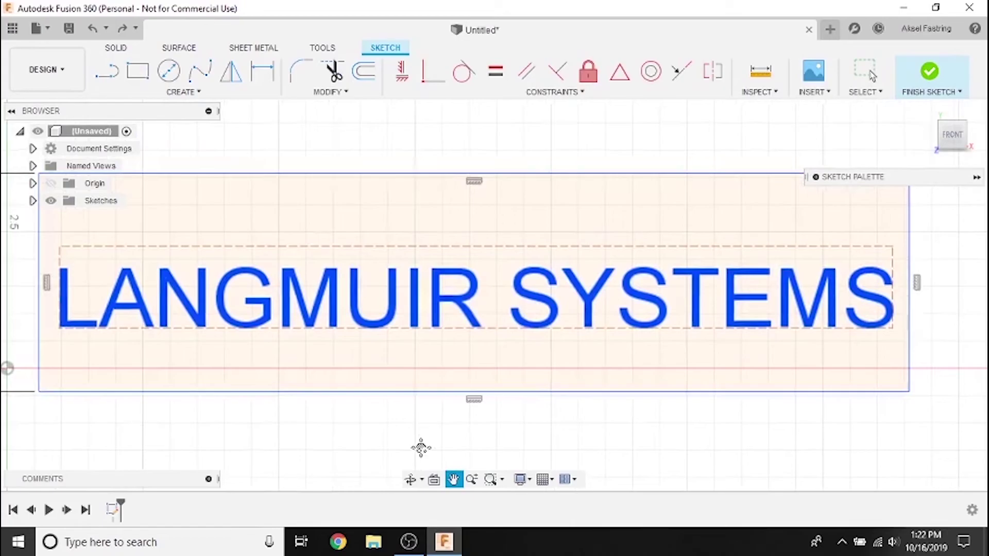
Change the sign text font to Stencil-A.
{"action": "double_click", "coordinate": [656, 281]}
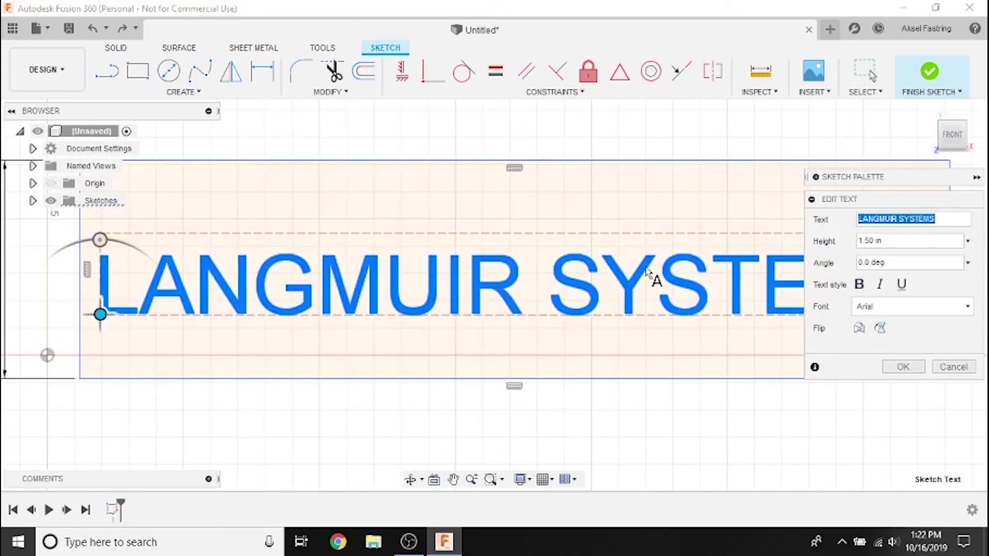
{"action": "left_click", "coordinate": [896, 309]}
{"action": "scroll", "coordinate": [906, 381], "scroll_direction": "down", "scroll_amount": 5}
{"action": "scroll", "coordinate": [906, 381], "scroll_direction": "down", "scroll_amount": 10}
{"action": "scroll", "coordinate": [910, 388], "scroll_direction": "down", "scroll_amount": 10}
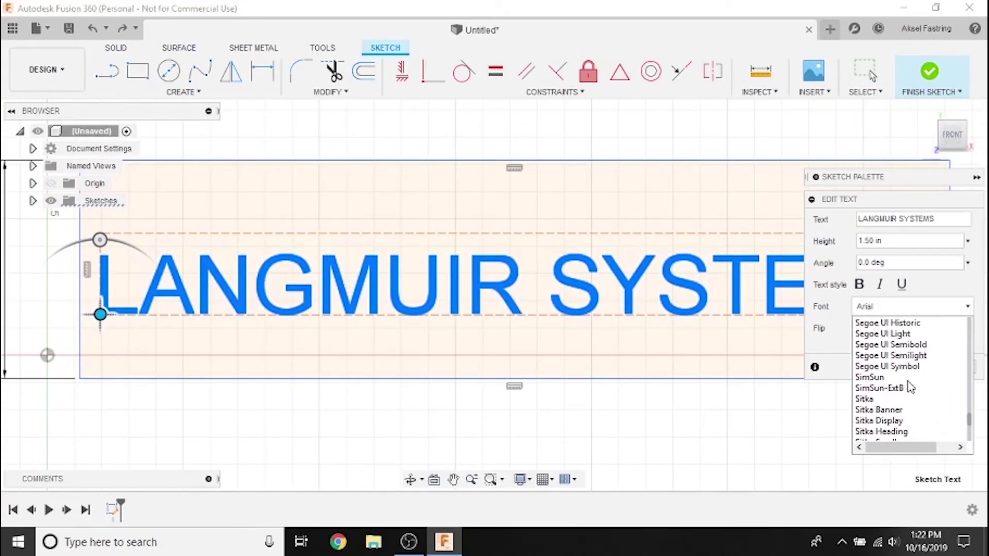
{"action": "scroll", "coordinate": [909, 387], "scroll_direction": "down", "scroll_amount": 4}
{"action": "left_click", "coordinate": [905, 342]}
{"action": "mouse_move", "coordinate": [669, 391]}
{"action": "middle_mouse_down"}
{"action": "mouse_move", "coordinate": [483, 390]}
{"action": "mouse_move", "coordinate": [620, 400]}
{"action": "middle_mouse_up"}
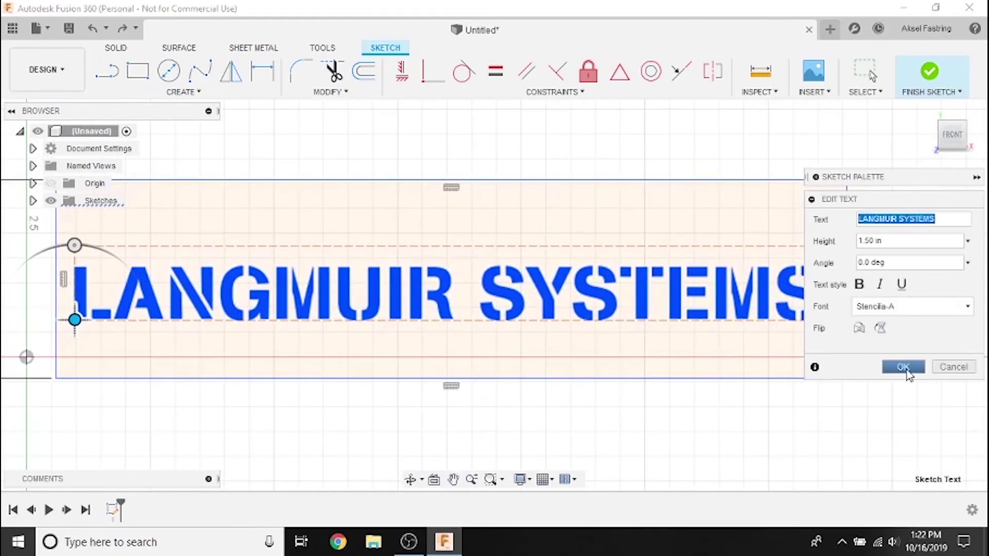
{"action": "left_click", "coordinate": [902, 367]}
Extrude the plate profile as a preview, inspect the cut letters, and return to front view.
{"action": "left_click_drag", "start_coordinate": [62, 240], "coordinate": [834, 342]}
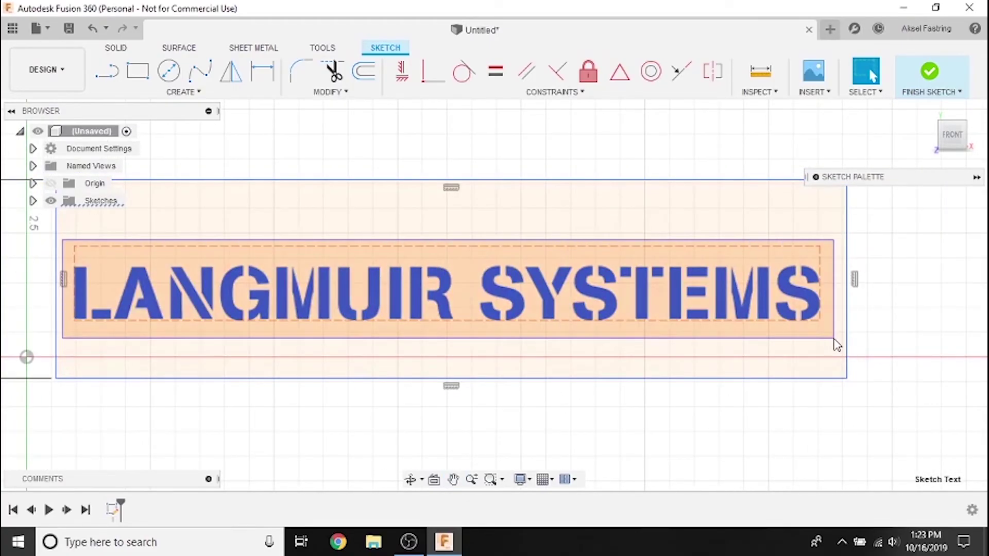
{"action": "right_click", "coordinate": [797, 292]}
{"action": "left_click", "coordinate": [796, 400]}
{"action": "left_click", "coordinate": [481, 222]}
{"action": "right_click", "coordinate": [481, 222]}
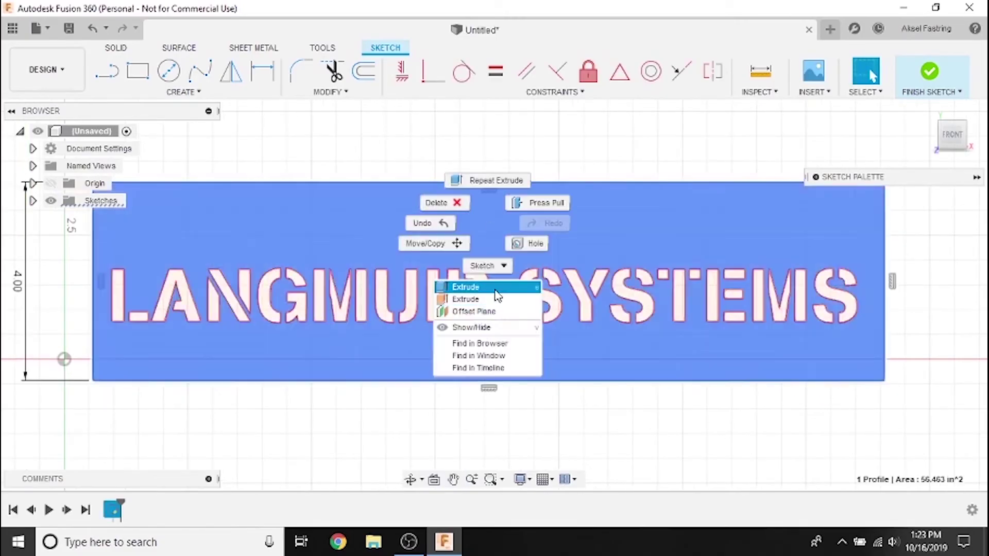
{"action": "left_click", "coordinate": [494, 287]}
{"action": "key", "text": "Return"}
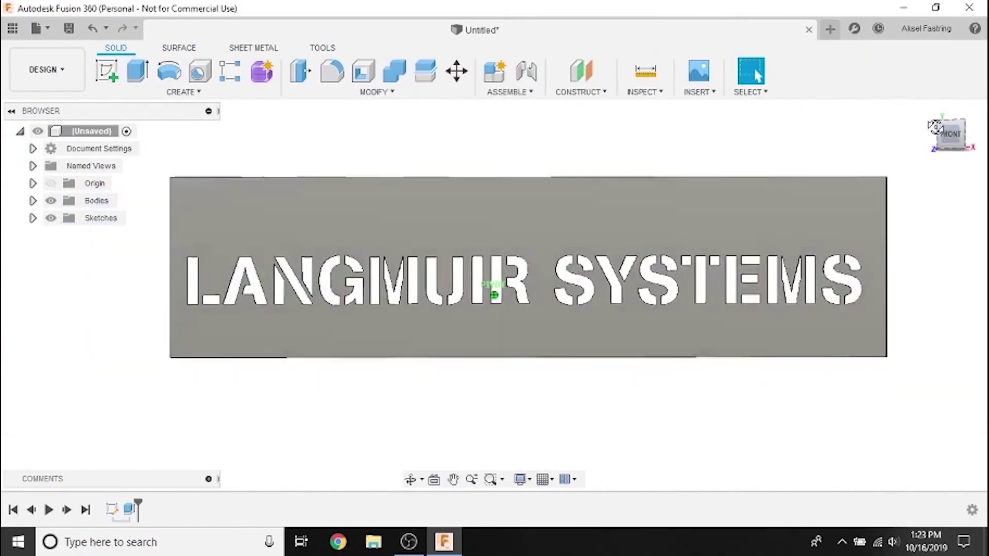
{"action": "middle_click_drag", "start_coordinate": [494, 289], "coordinate": [924, 120], "text": "shift"}
{"action": "left_click", "coordinate": [948, 131]}
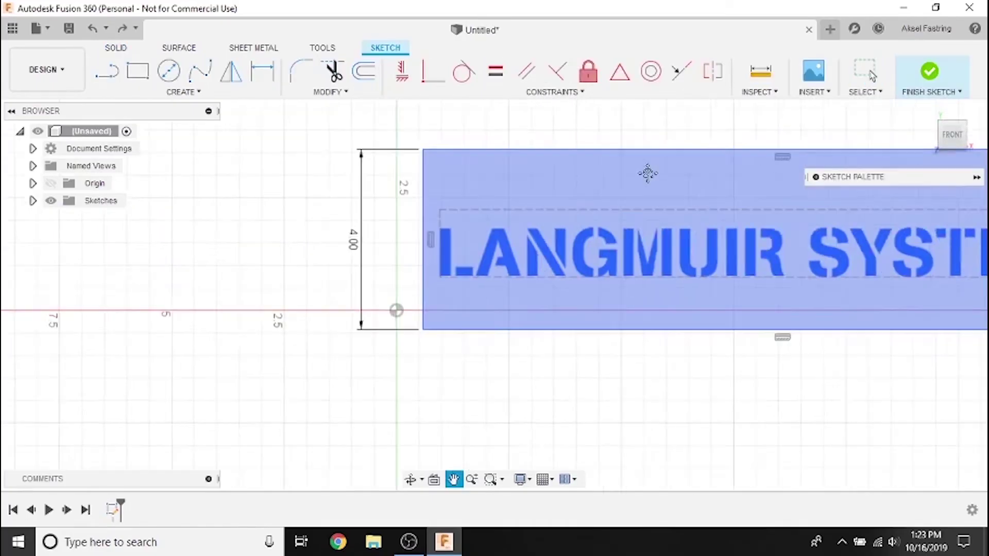
Set the sign text font back to Arial and bring up the text's context menu.
{"action": "left_click", "coordinate": [911, 306]}
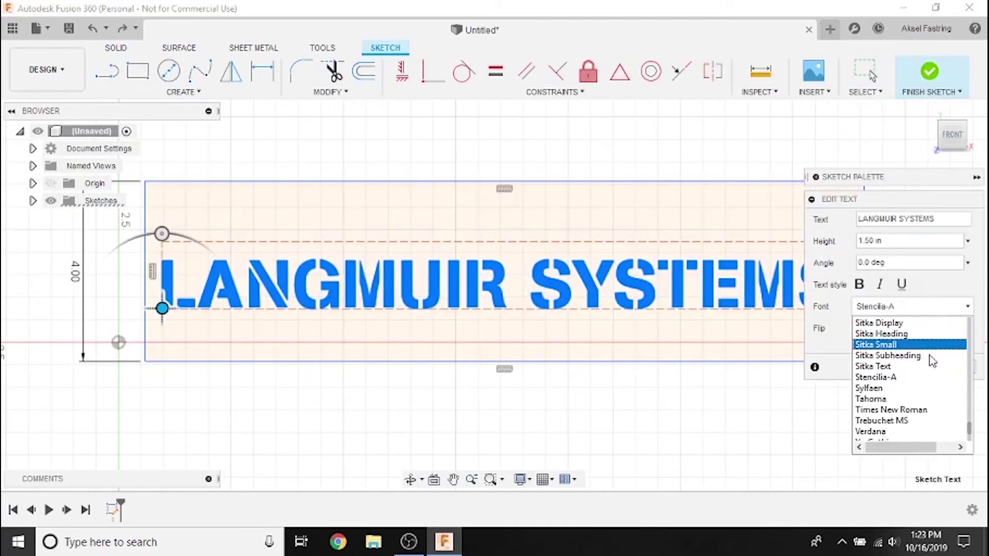
{"action": "scroll", "coordinate": [952, 376], "scroll_direction": "up", "scroll_amount": 5}
{"action": "scroll", "coordinate": [953, 376], "scroll_direction": "up", "scroll_amount": 5}
{"action": "scroll", "coordinate": [907, 381], "scroll_direction": "up", "scroll_amount": 5}
{"action": "left_click", "coordinate": [892, 381]}
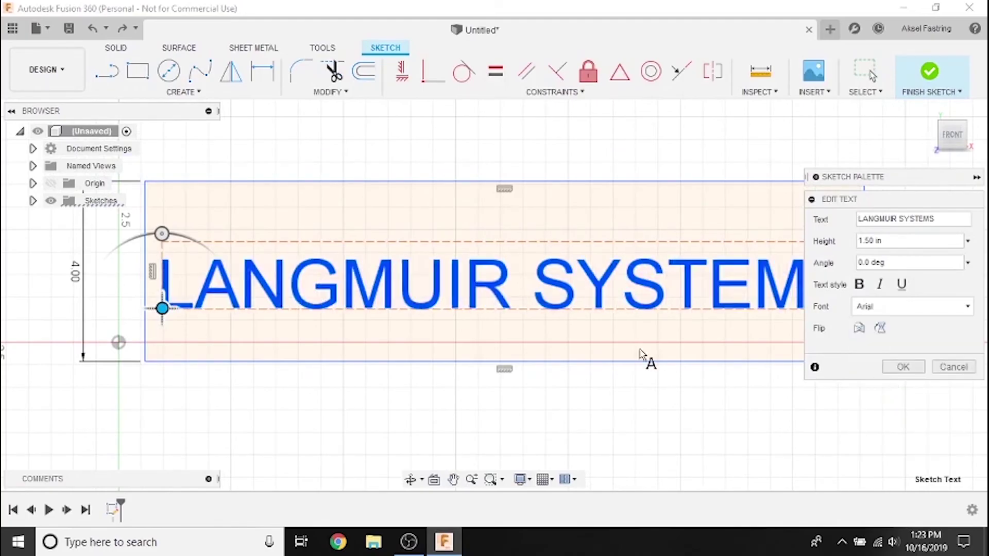
{"action": "key", "text": "Return"}
{"action": "left_click", "coordinate": [260, 318]}
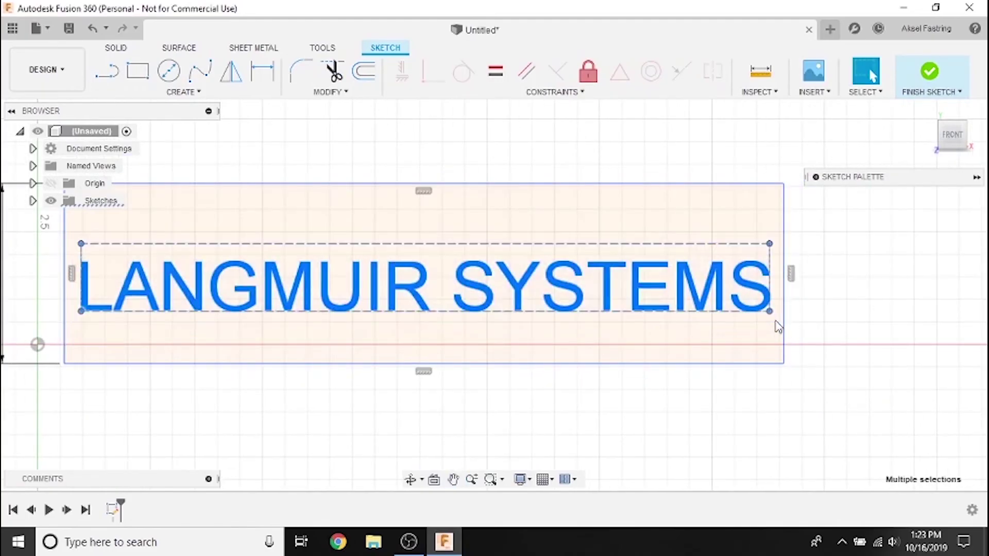
{"action": "right_click", "coordinate": [774, 324]}
Explode the Arial text into outline curves and zoom in on the letters.
{"action": "left_click", "coordinate": [734, 389]}
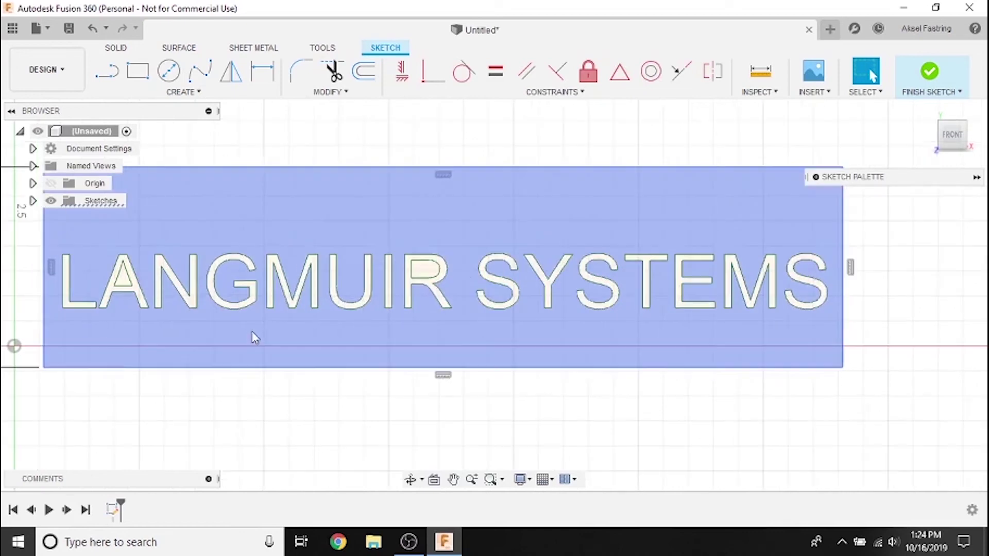
{"action": "scroll", "coordinate": [464, 360], "scroll_direction": "up", "scroll_amount": 3}
{"action": "scroll", "coordinate": [584, 349], "scroll_direction": "up", "scroll_amount": 5}
{"action": "scroll", "coordinate": [551, 302], "scroll_direction": "up", "scroll_amount": 2}
{"action": "scroll", "coordinate": [552, 297], "scroll_direction": "up", "scroll_amount": 2}
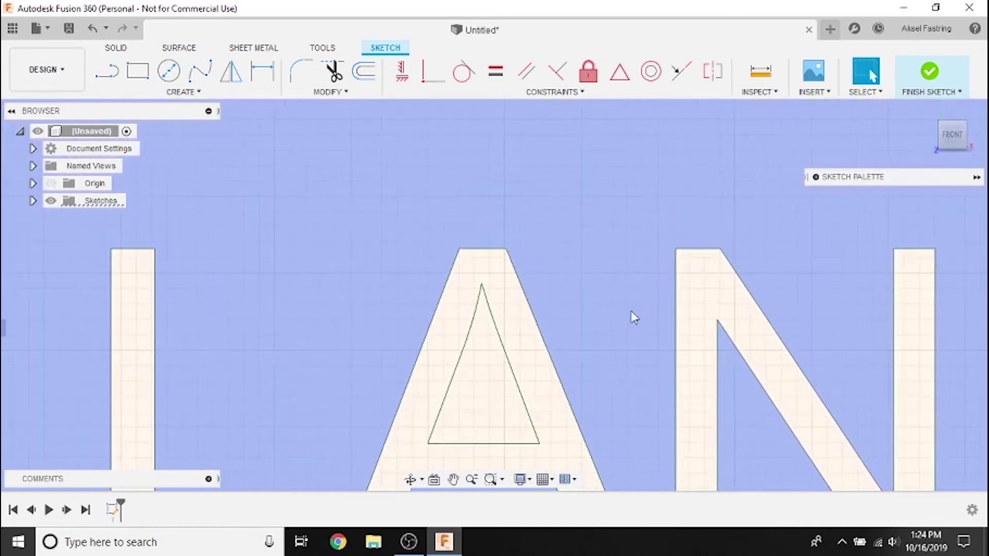
{"action": "scroll", "coordinate": [634, 316], "scroll_direction": "up", "scroll_amount": 2}
Draw two bridge lines across the A and trim the leg segment between them.
{"action": "left_click", "coordinate": [108, 77]}
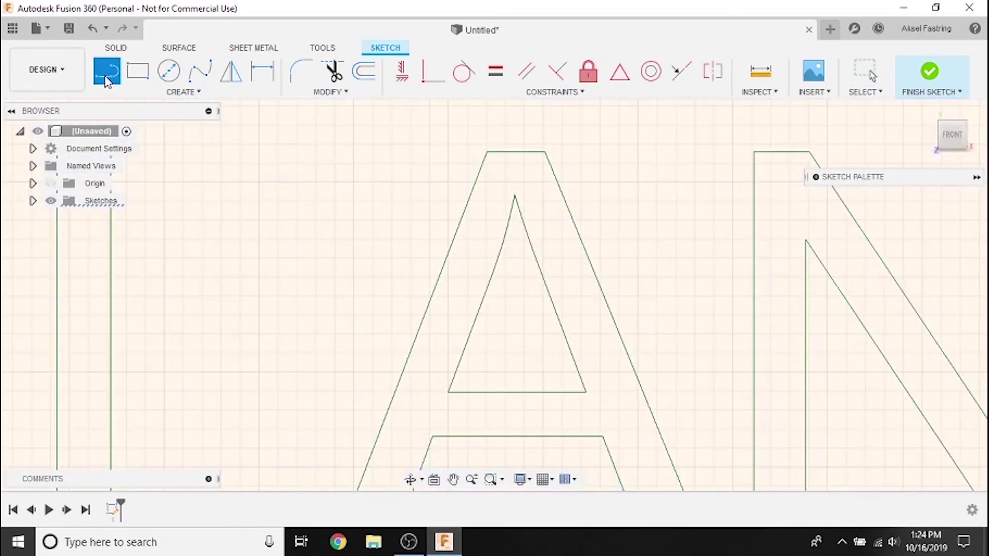
{"action": "scroll", "coordinate": [516, 200], "scroll_direction": "up", "scroll_amount": 2}
{"action": "left_click", "coordinate": [516, 193]}
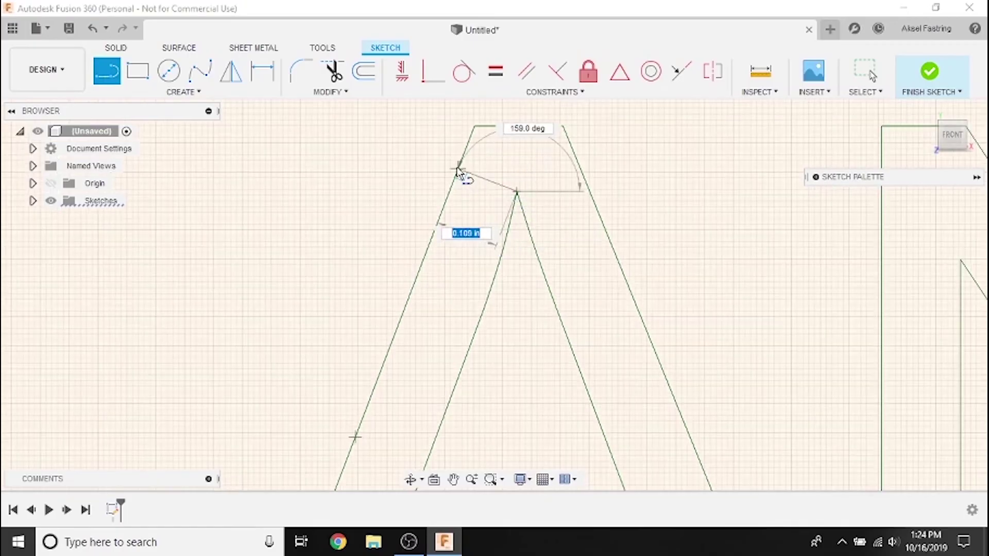
{"action": "left_click", "coordinate": [458, 169]}
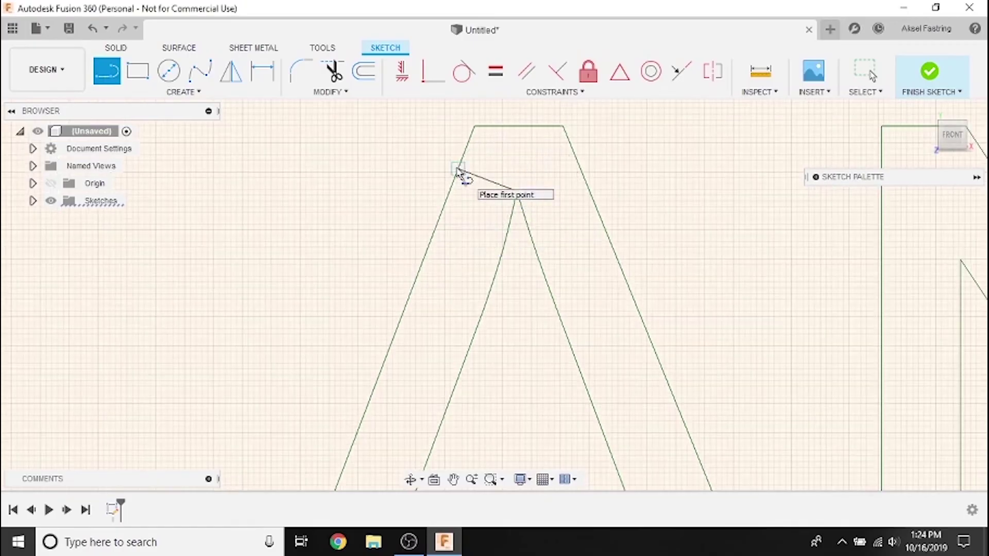
{"action": "left_click", "coordinate": [497, 270]}
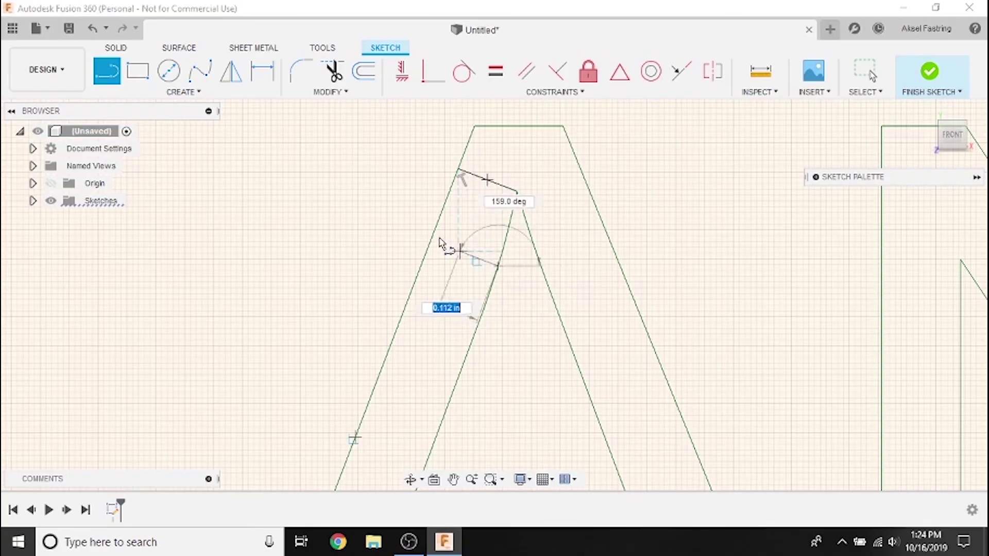
{"action": "left_click", "coordinate": [433, 241]}
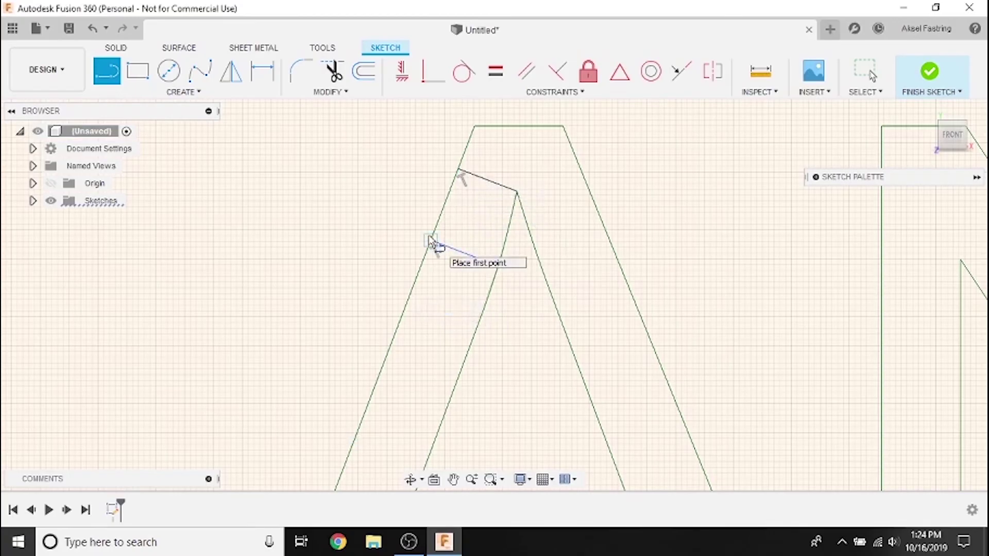
{"action": "key", "text": "t"}
{"action": "left_click", "coordinate": [434, 236]}
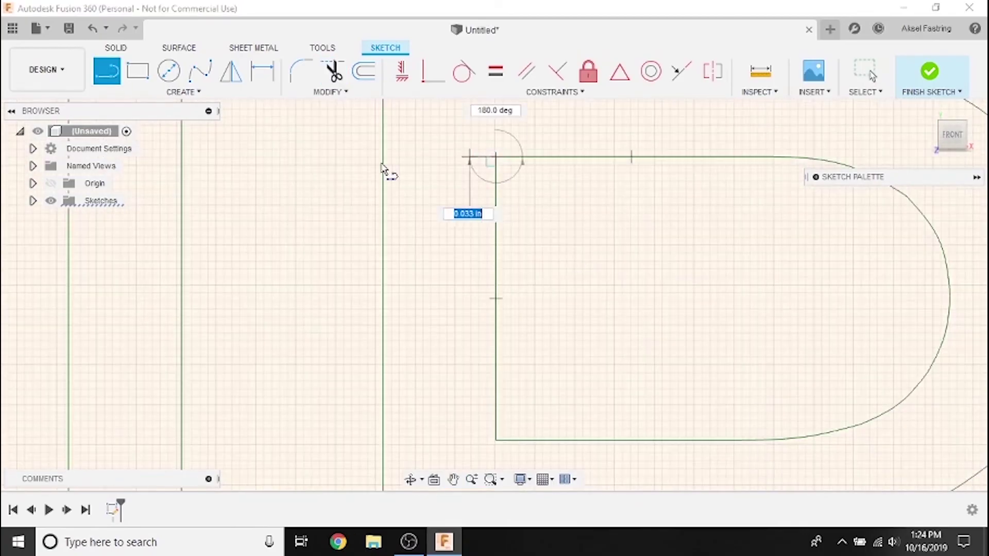
Draw bridge lines across the R and begin trimming the segment between them.
{"action": "double_click", "coordinate": [383, 157]}
{"action": "left_click", "coordinate": [496, 262]}
{"action": "left_click", "coordinate": [383, 263]}
{"action": "key", "text": "t"}
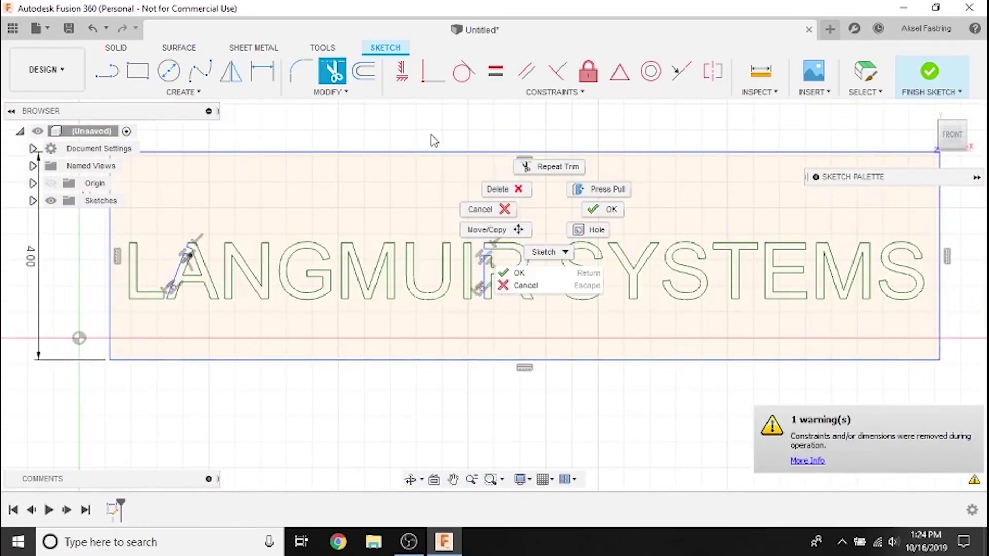
Extrude the plate profile 0.125 in and pan across to inspect the cut-through letters.
{"action": "left_click", "coordinate": [401, 186]}
{"action": "type", "text": "e.125"}
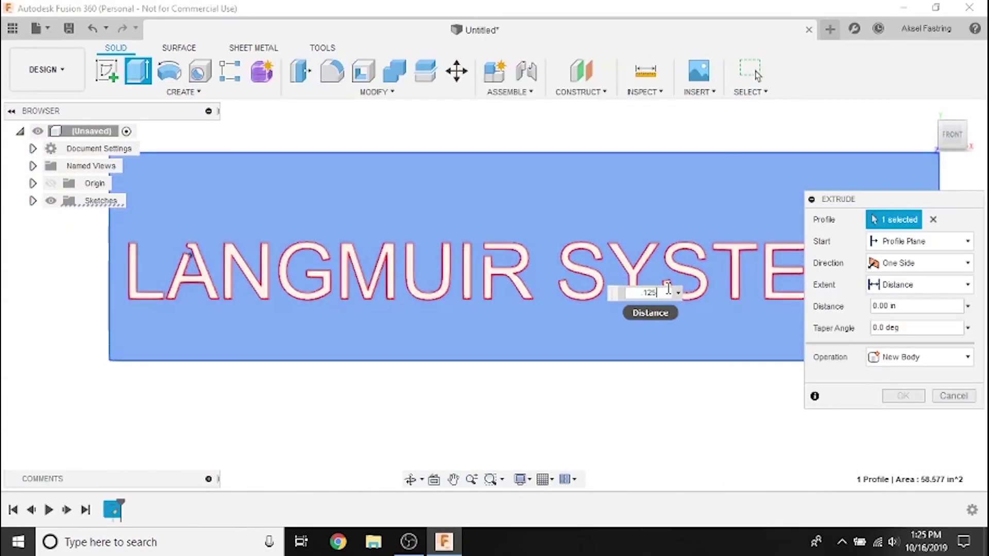
{"action": "key", "text": "Return"}
{"action": "scroll", "coordinate": [497, 256], "scroll_direction": "up", "scroll_amount": 5}
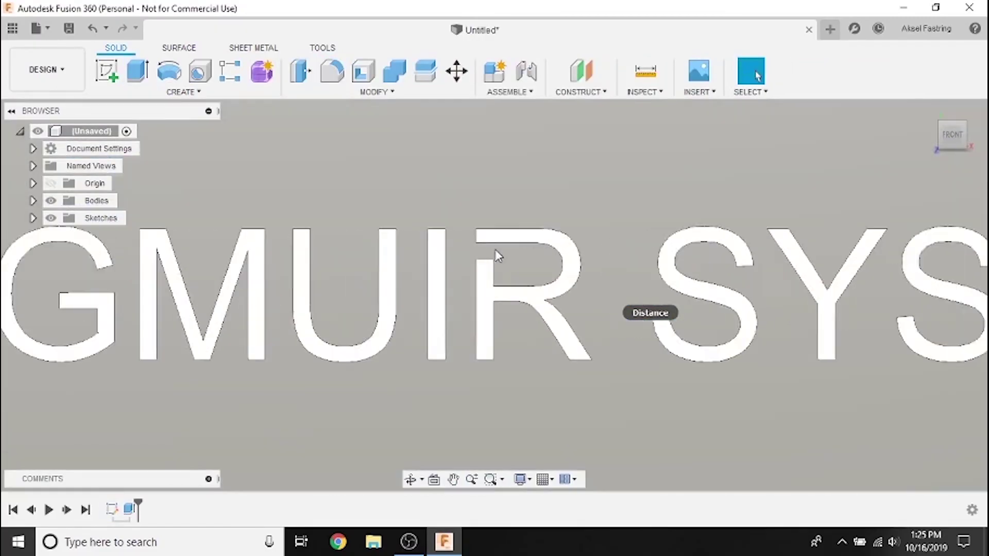
{"action": "scroll", "coordinate": [497, 256], "scroll_direction": "up", "scroll_amount": 3}
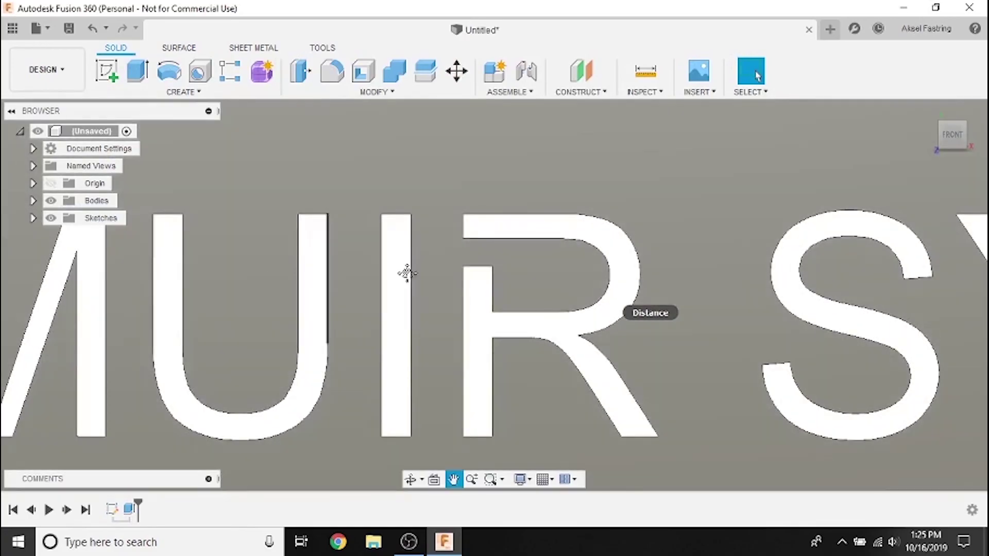
{"action": "middle_click_drag", "start_coordinate": [404, 271], "coordinate": [968, 288]}
{"action": "middle_click_drag", "start_coordinate": [41, 334], "coordinate": [359, 334]}
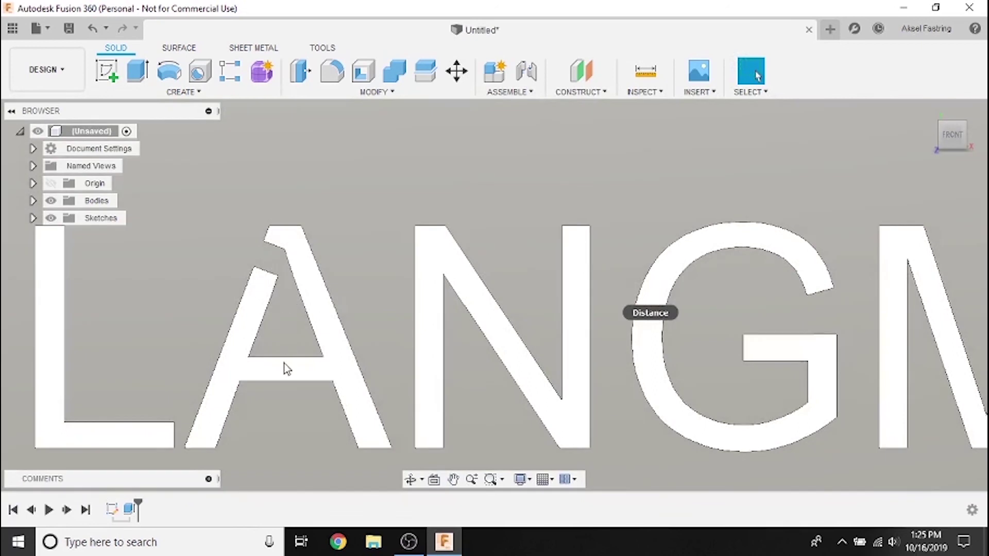
{"action": "scroll", "coordinate": [530, 316], "scroll_direction": "down", "scroll_amount": 5}
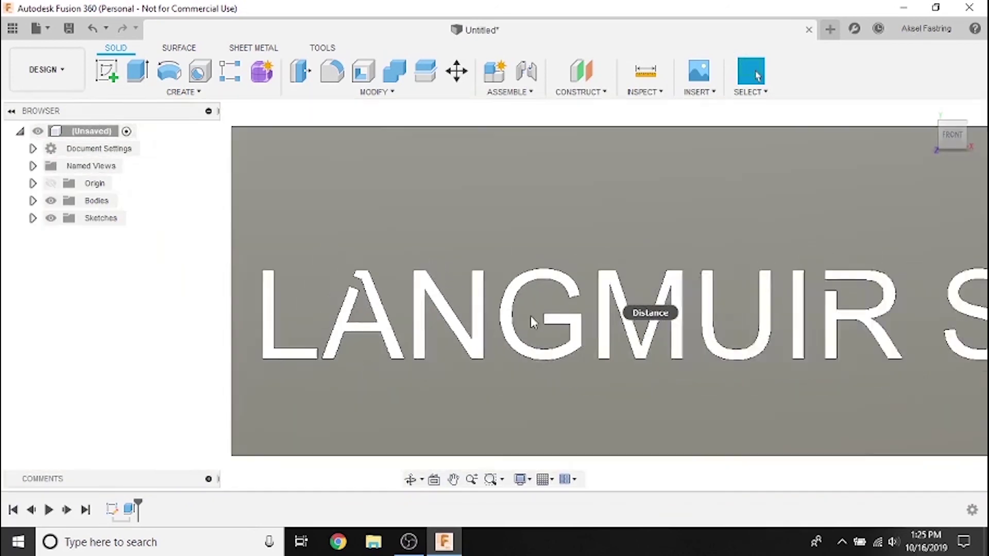
{"action": "scroll", "coordinate": [531, 319], "scroll_direction": "down", "scroll_amount": 5}
{"action": "middle_click_drag", "start_coordinate": [391, 260], "coordinate": [470, 260]}
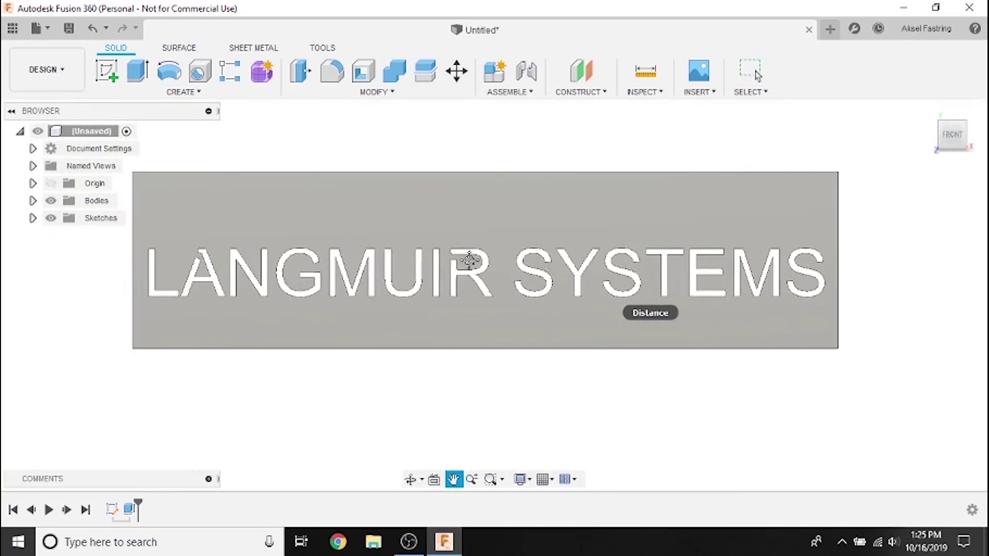